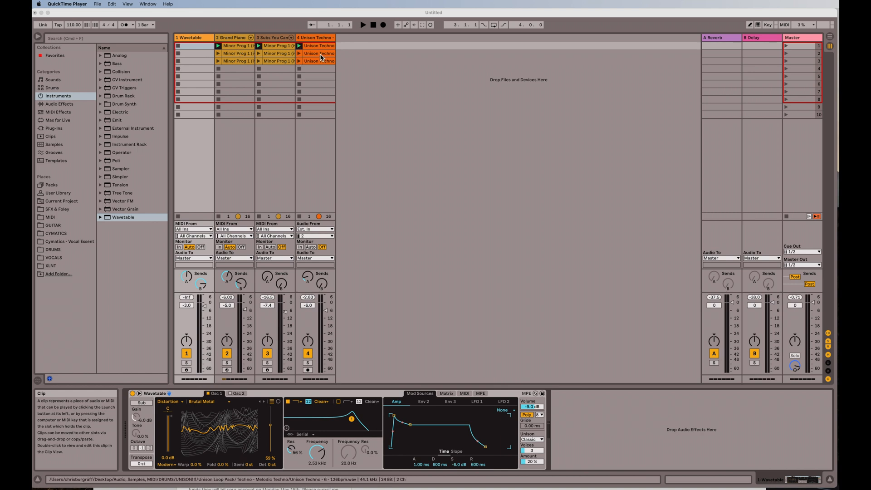
# Play the existing piano, sub bass and techno loop clips together, and stop playback.
pyautogui.click(373, 26)
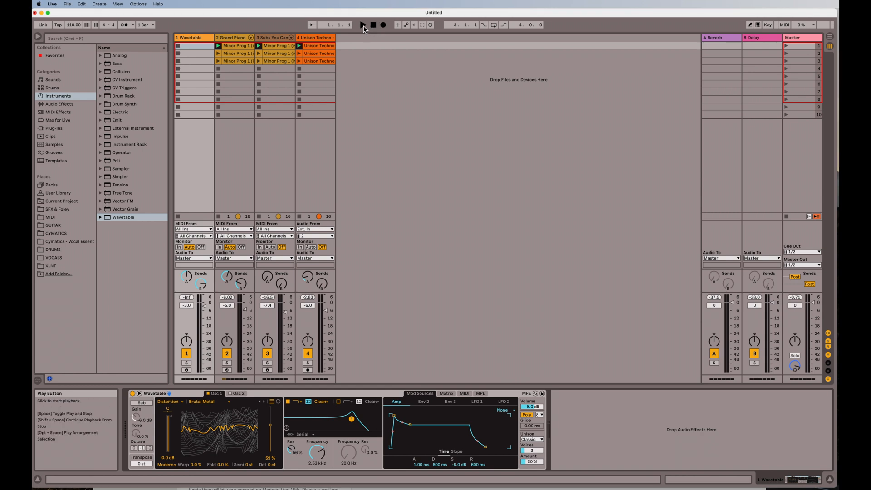
pyautogui.click(363, 25)
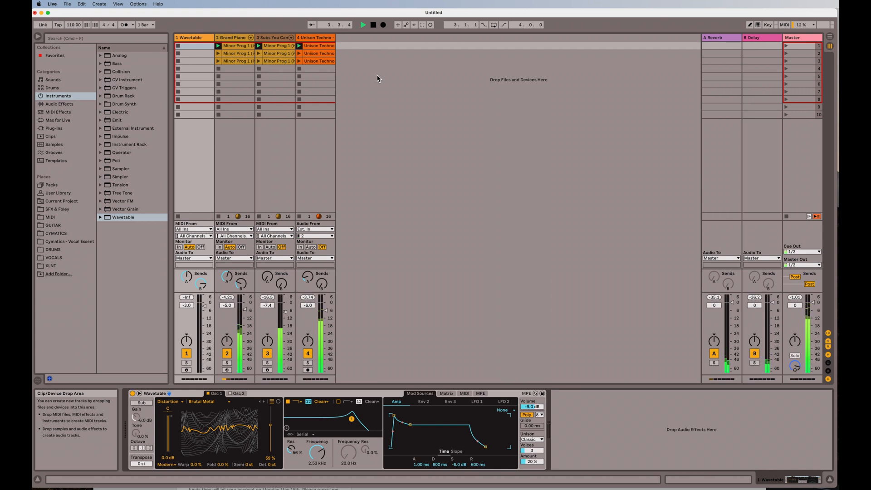
pyautogui.doubleClick(373, 25)
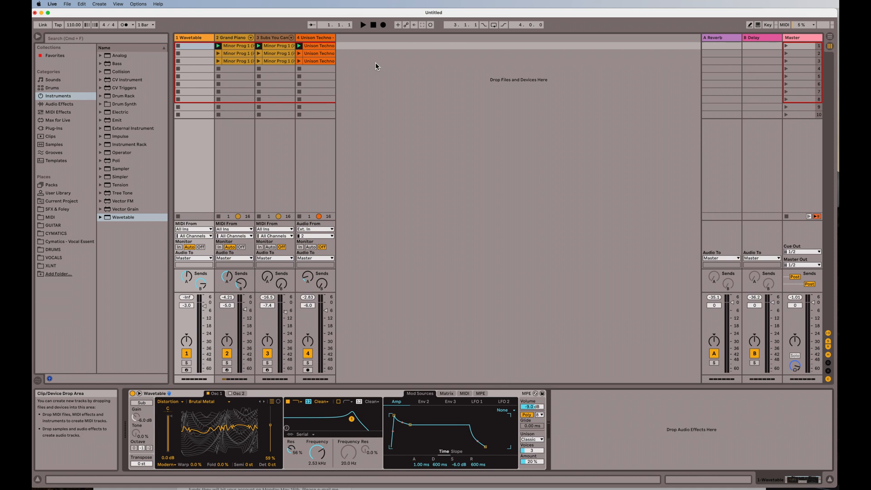
# Create an empty MIDI clip in the Wavetable track's first slot and toggle its Scale mode off and back on.
pyautogui.doubleClick(197, 45)
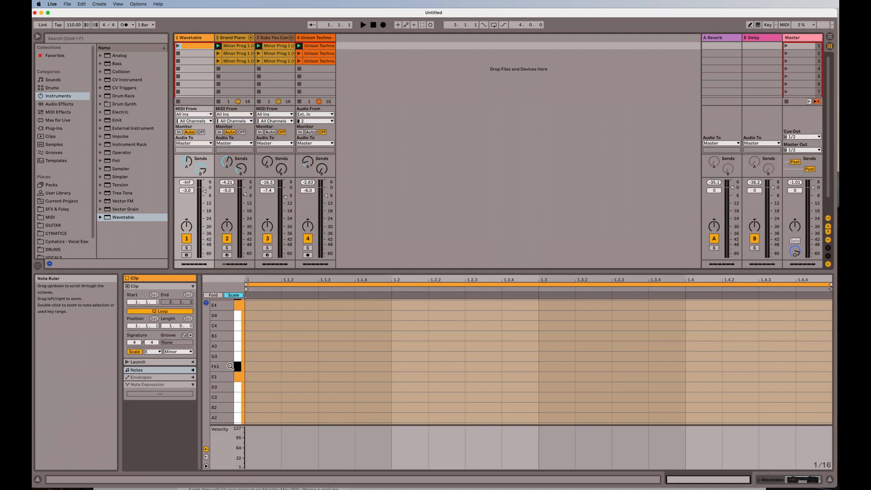
pyautogui.click(135, 352)
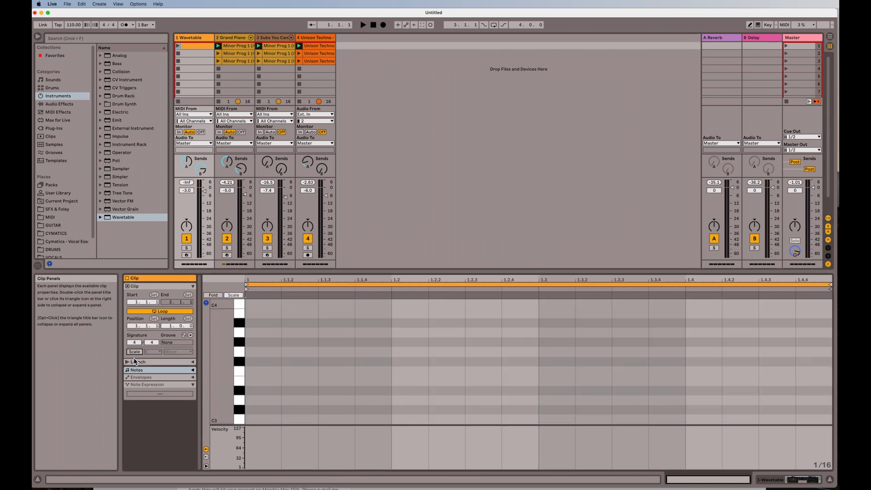
pyautogui.click(134, 352)
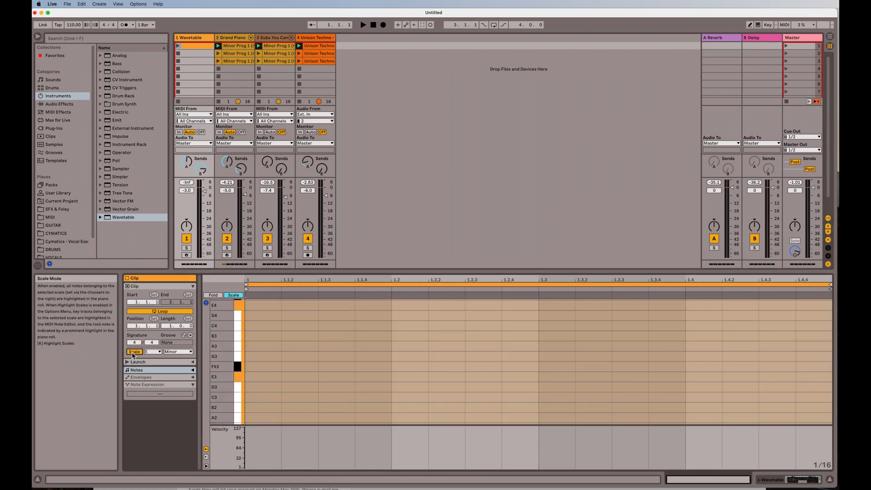
# Look through the clip's root note and scale name choices, keeping E and Minor.
pyautogui.click(159, 353)
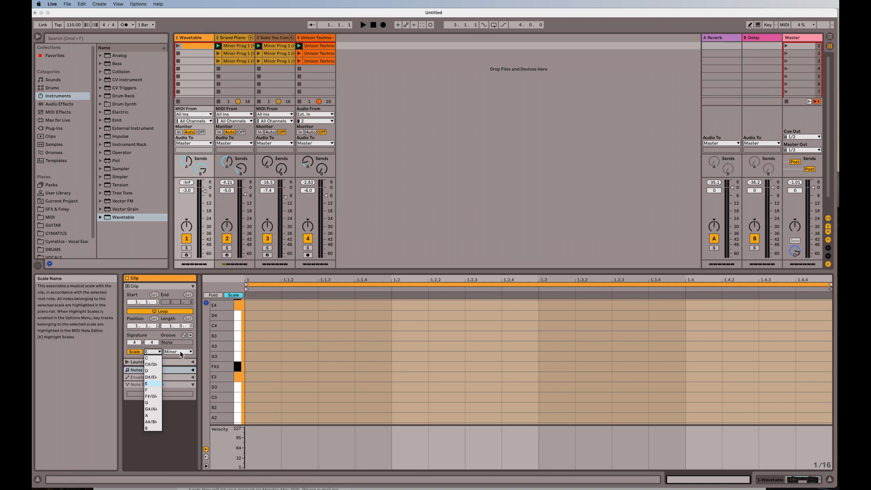
pyautogui.click(177, 359)
pyautogui.click(180, 354)
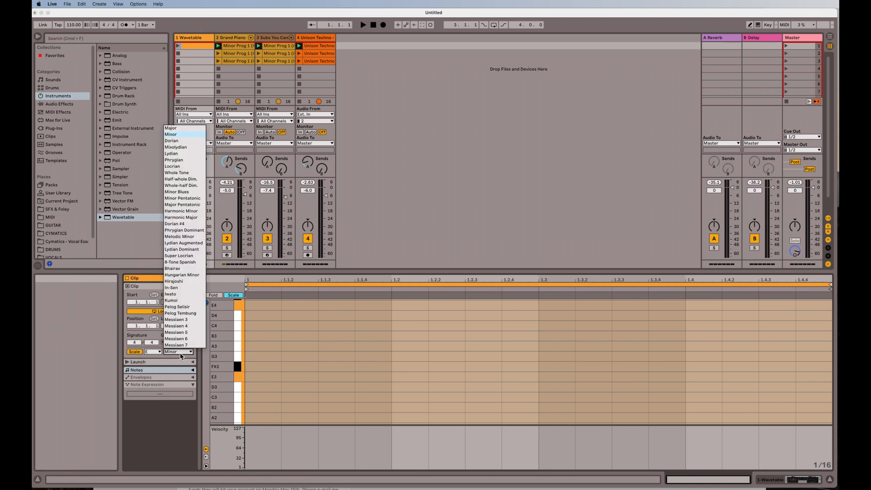
pyautogui.click(179, 355)
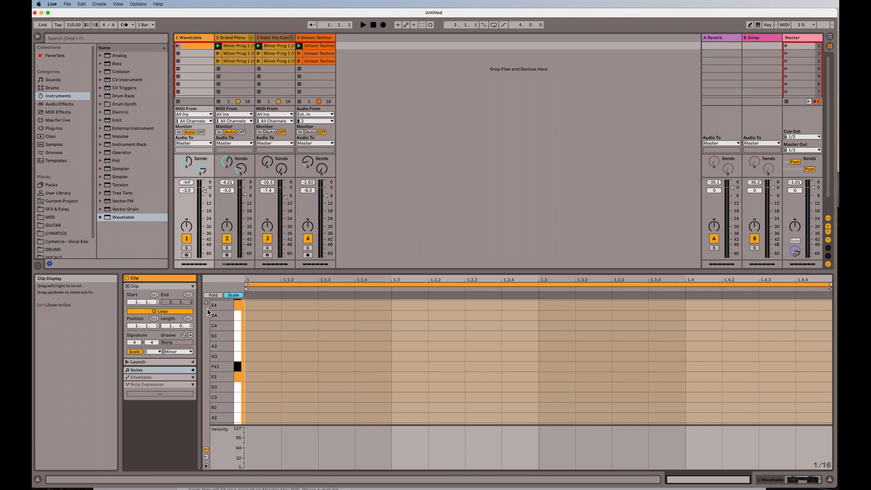
# Audition a few E minor scale notes of the Wavetable sound between E3 and E4 in the piano roll.
pyautogui.click(238, 376)
pyautogui.scroll(3, 252, 369)
pyautogui.click(240, 363)
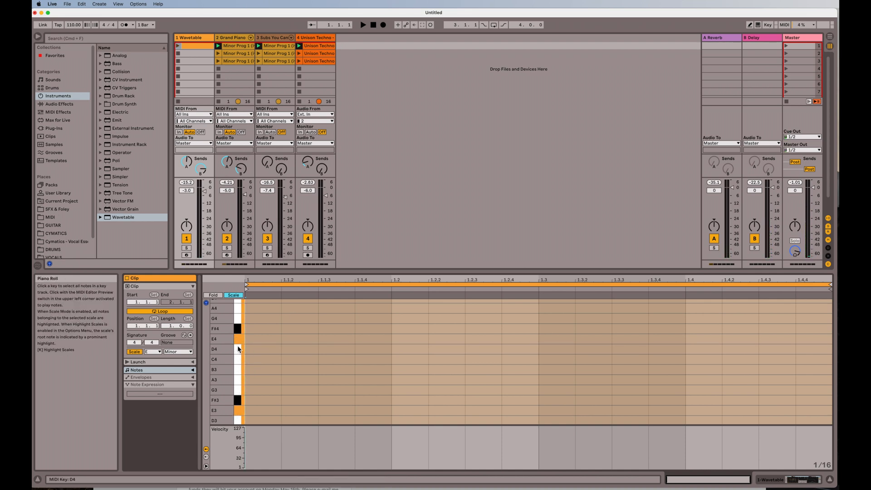
# Play the backing clips while auditioning Wavetable notes between B3 and A4 over them, and stop playback.
pyautogui.press('space')
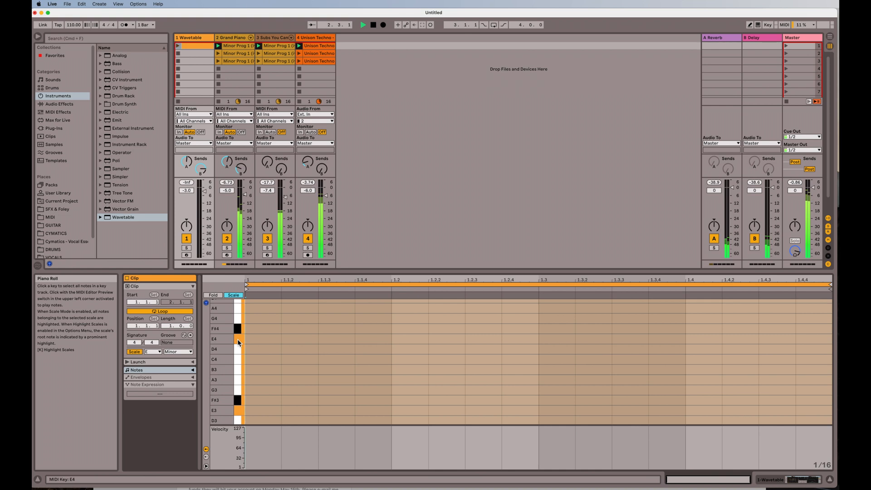
pyautogui.click(238, 340)
pyautogui.click(239, 348)
pyautogui.click(238, 369)
pyautogui.click(238, 356)
pyautogui.click(239, 349)
pyautogui.click(238, 344)
pyautogui.click(239, 323)
pyautogui.click(239, 321)
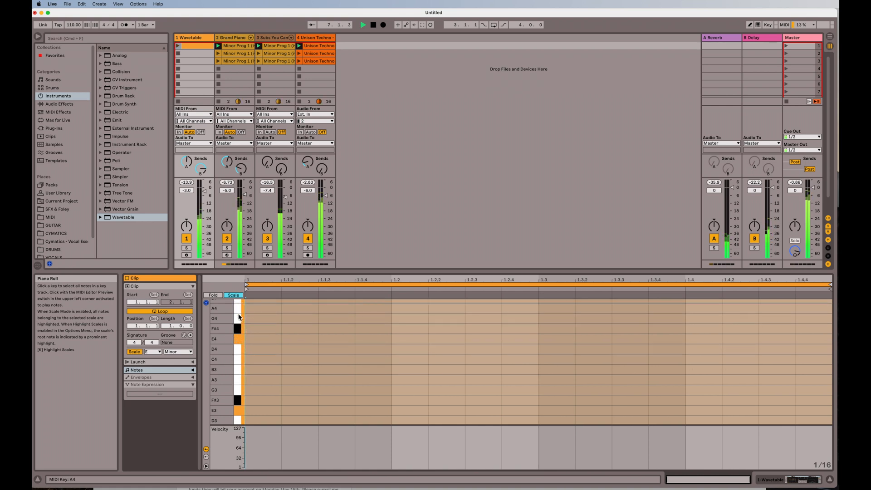
pyautogui.click(239, 328)
pyautogui.click(240, 340)
pyautogui.click(374, 25)
# Audition F#4 and E4, and draw sixteenth notes E4, F#4, G4 and F#4 at 1.1.1, 1.1.3, 1.2.1 and 1.2.3.
pyautogui.scroll(2, 355, 348)
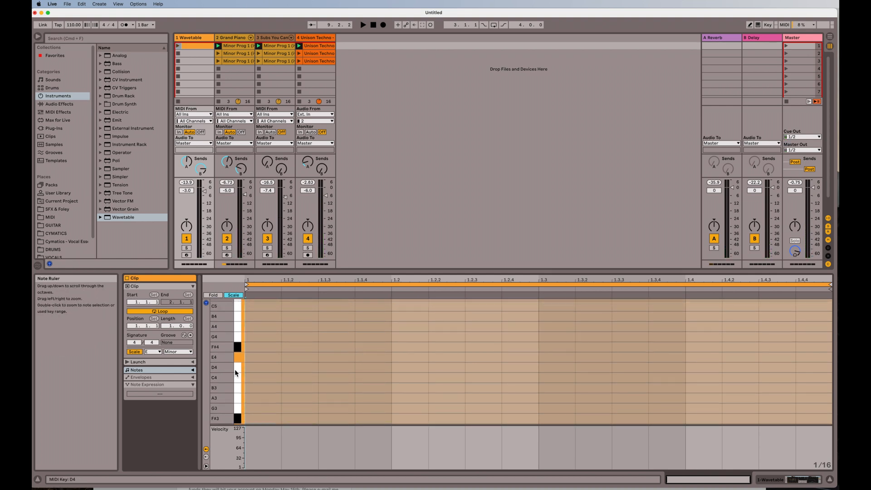
pyautogui.scroll(1, 235, 371)
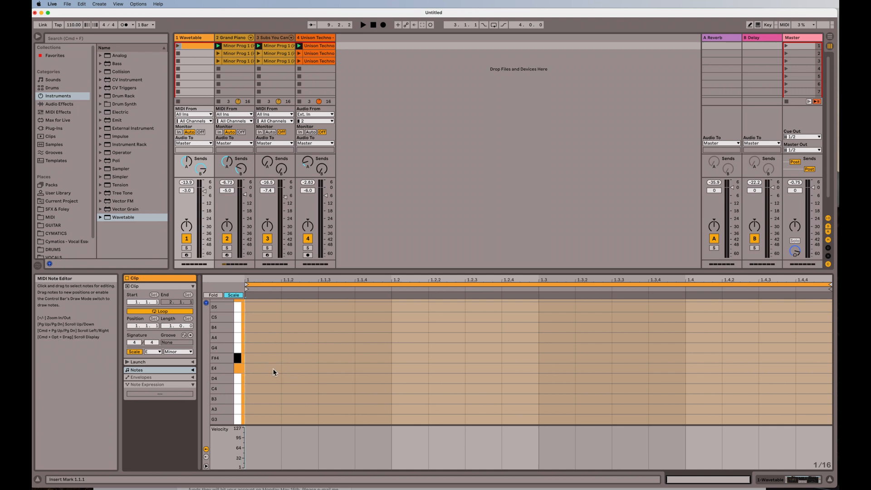
pyautogui.press('b')
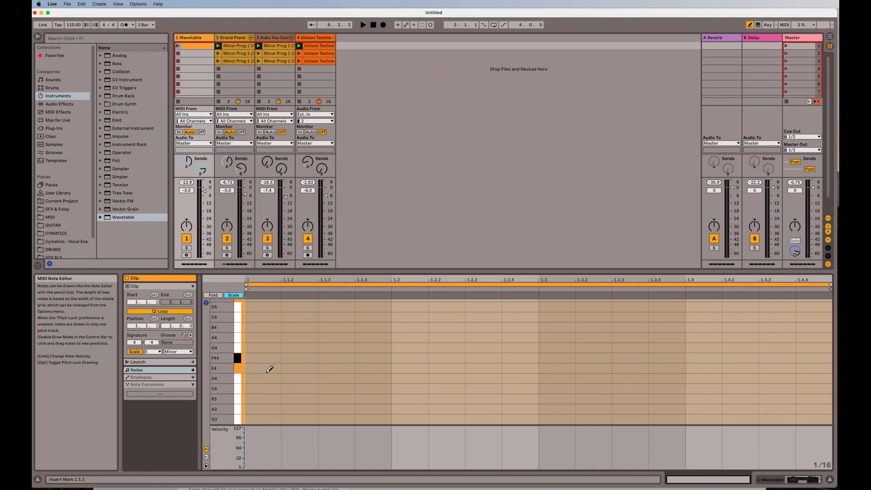
pyautogui.click(241, 373)
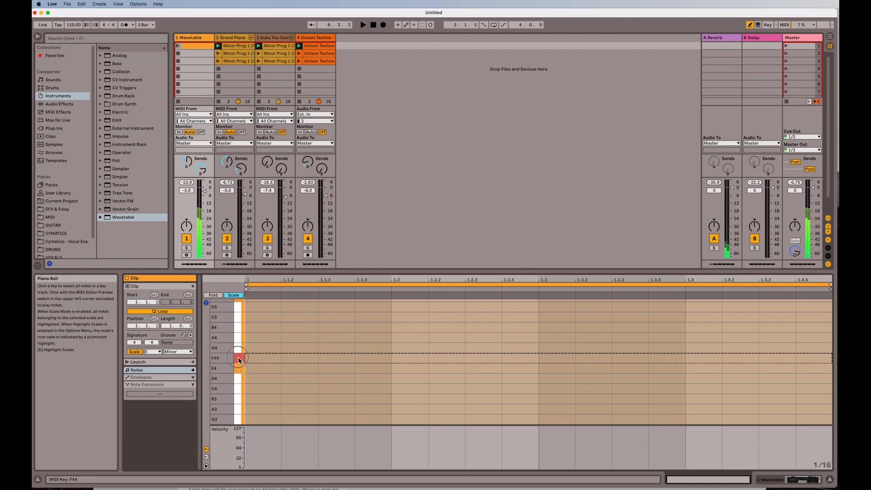
pyautogui.click(241, 374)
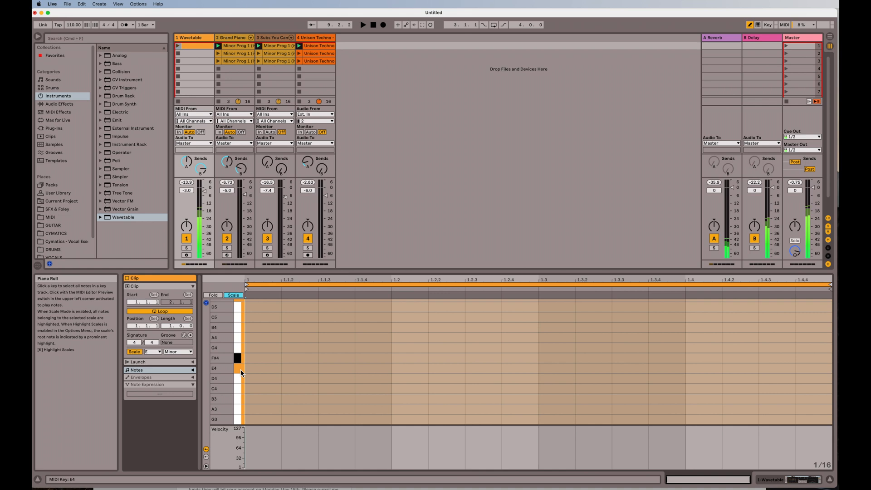
pyautogui.click(266, 369)
pyautogui.click(344, 358)
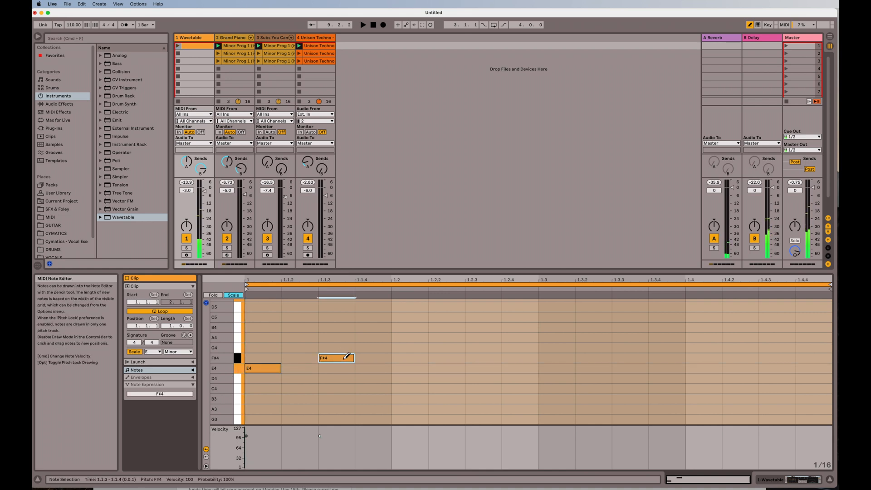
pyautogui.click(403, 349)
pyautogui.click(481, 358)
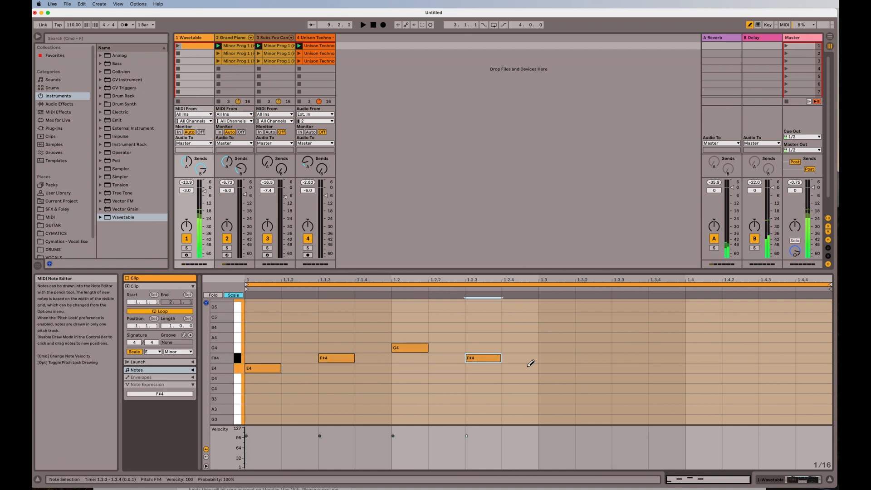
# Draw sixteenth notes E4, F#4, G4 and E4 at 1.3.1, 1.3.3, 1.4.1 and 1.4.3, and play the clip with the backing.
pyautogui.click(553, 367)
pyautogui.click(629, 358)
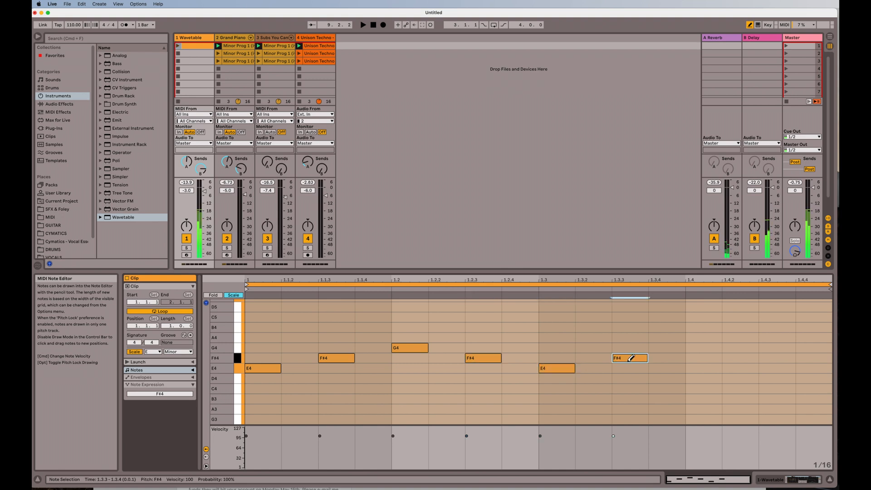
pyautogui.click(702, 348)
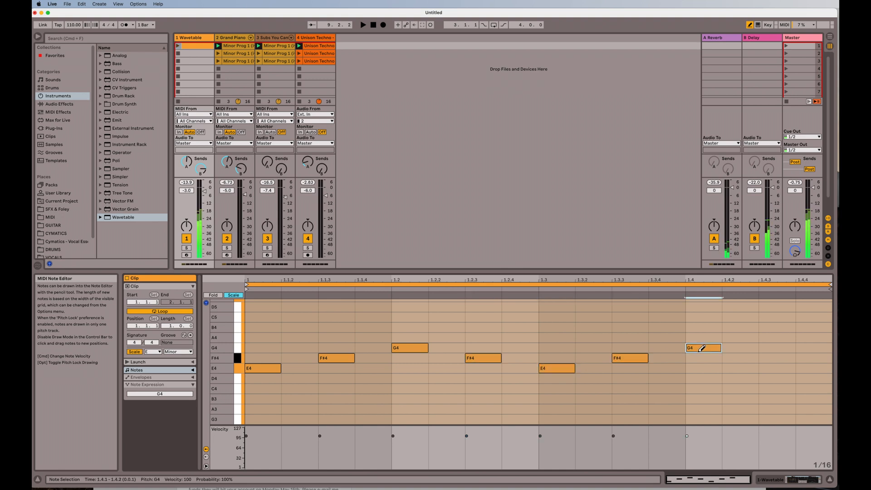
pyautogui.click(790, 369)
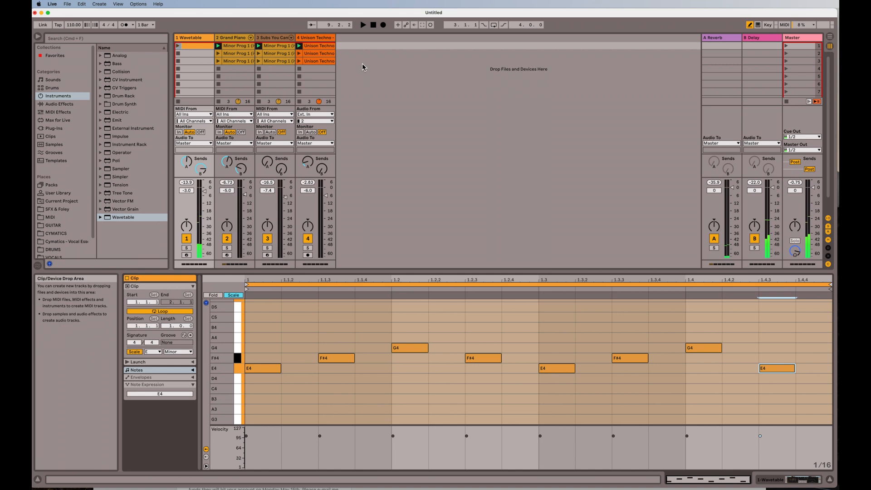
pyautogui.click(179, 45)
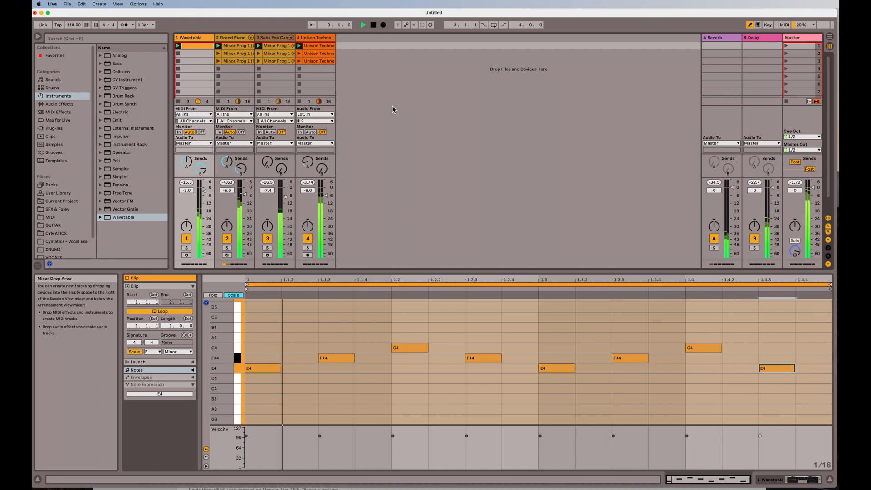
pyautogui.click(374, 25)
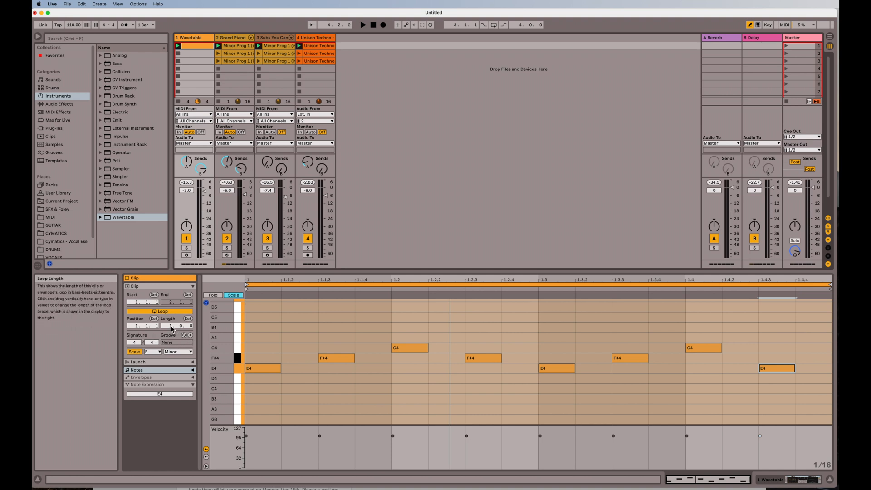
# Set the clip's loop length to 4 bars and duplicate the whole one-bar pattern three times to fill it.
pyautogui.moveTo(172, 329); pyautogui.dragTo(172, 317)
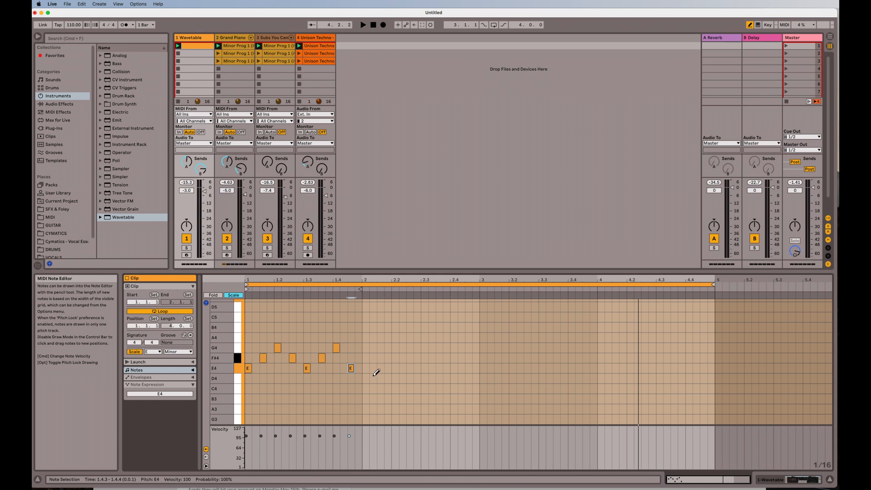
pyautogui.press('b')
pyautogui.moveTo(362, 388); pyautogui.dragTo(257, 323)
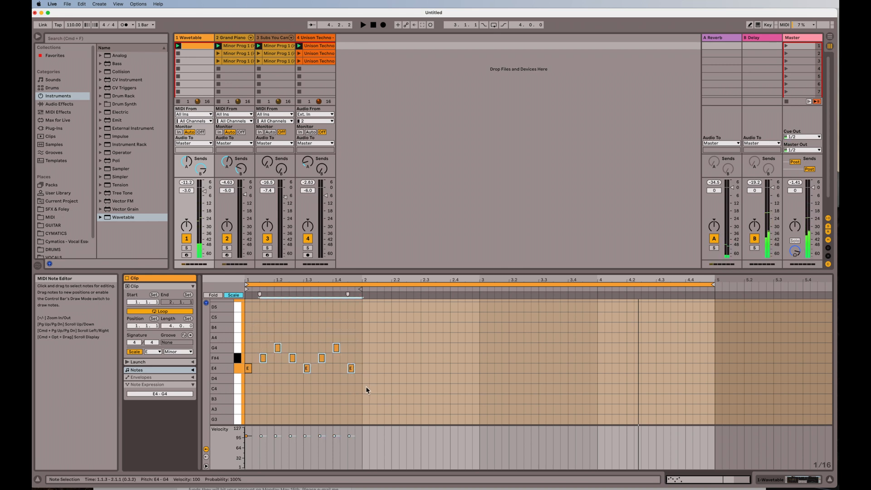
pyautogui.moveTo(363, 383); pyautogui.dragTo(237, 335)
pyautogui.press('super+d')
pyautogui.press('super+d')
pyautogui.press('super+d')
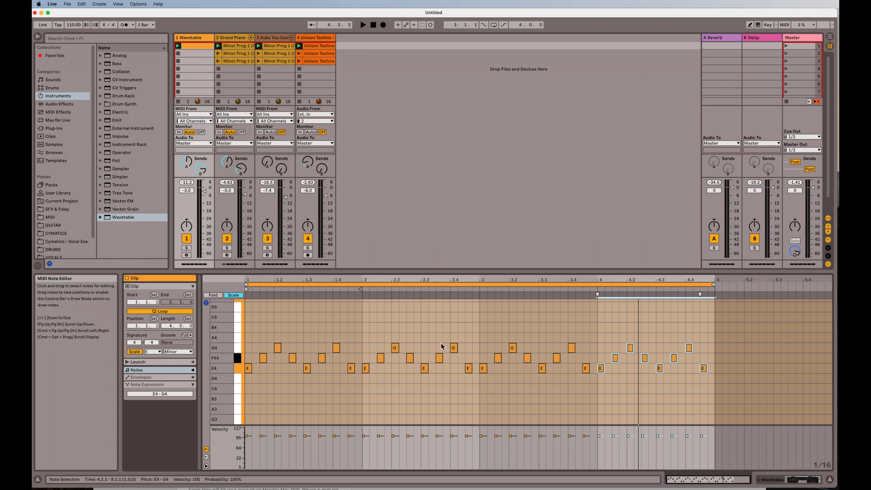
# During playback from the start, replace the notes at 2.2.1, 2.2.3 and 2.3.1 with B4, G4 and B3.
pyautogui.click(374, 25)
pyautogui.click(365, 26)
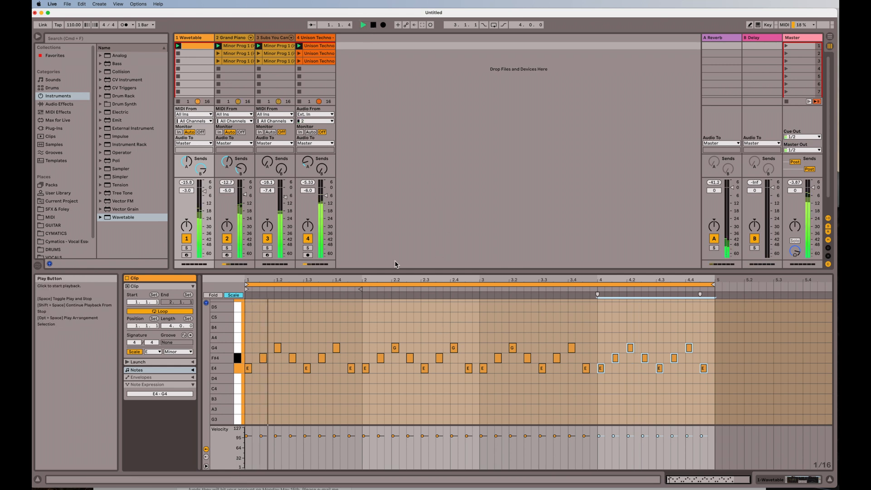
pyautogui.press('b')
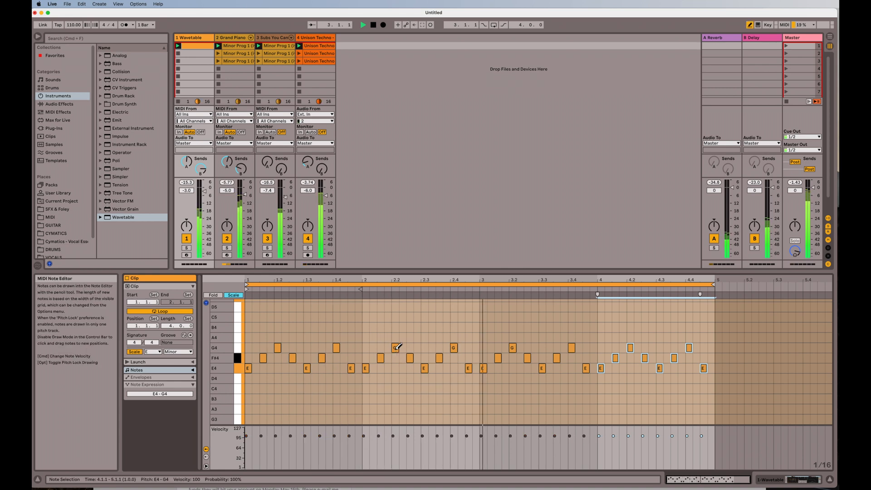
pyautogui.click(395, 327)
pyautogui.click(395, 348)
pyautogui.click(410, 348)
pyautogui.click(410, 358)
pyautogui.click(425, 399)
pyautogui.click(426, 368)
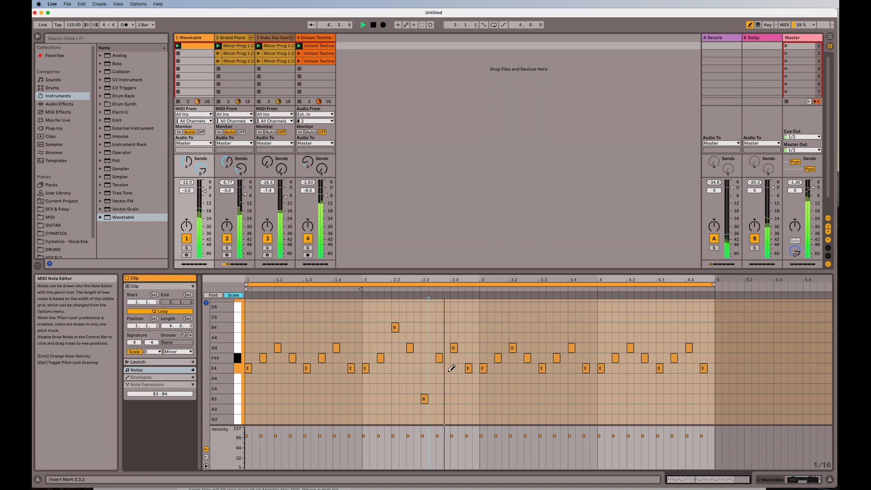
# Add sixteenth B4 notes at 2.4.4, 3.3.1, 3.4.1, 3.4.4, 4.2.4 and 4.3.2 to the melody.
pyautogui.click(475, 327)
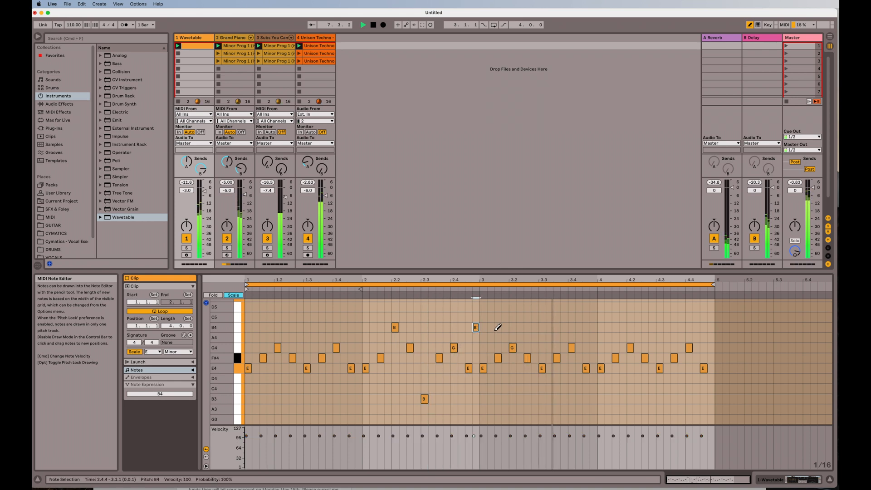
pyautogui.click(542, 328)
pyautogui.click(573, 327)
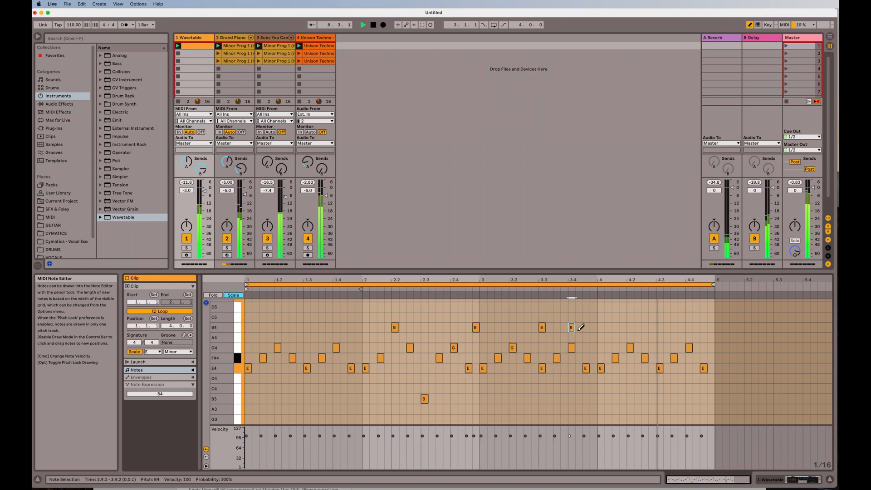
pyautogui.click(593, 327)
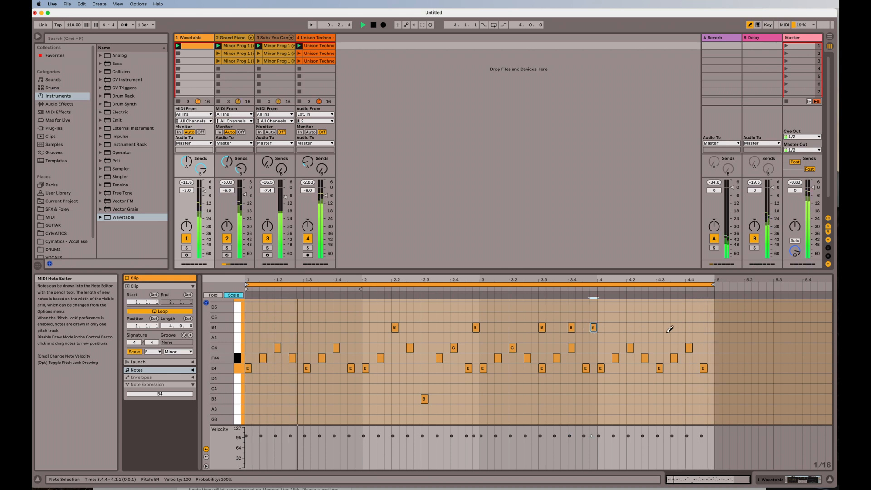
pyautogui.click(652, 328)
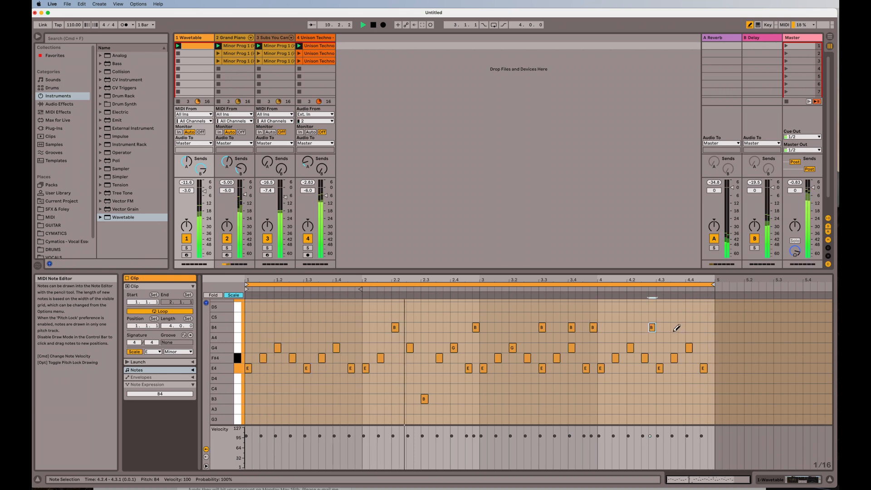
pyautogui.click(666, 328)
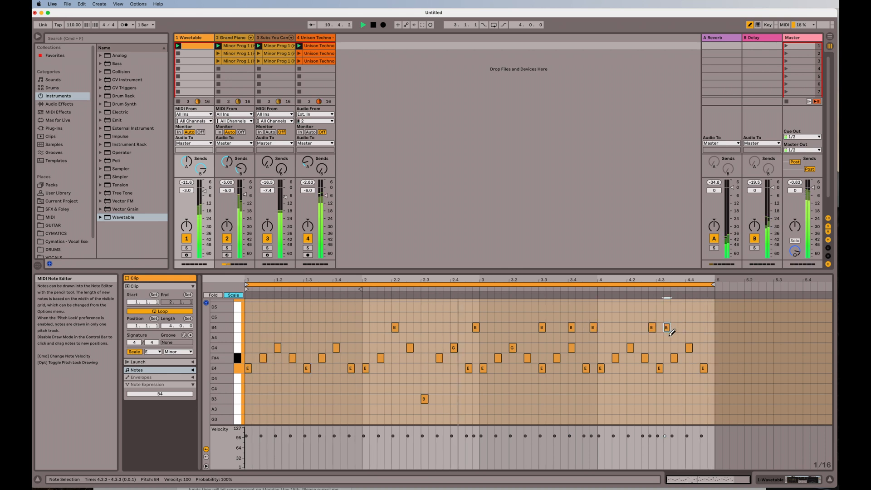
# Add B3 notes at 4.1.1 and 4.2.3, and replace the E4 notes at 4.1.1 and 3.4.3 with G4 and A4.
pyautogui.click(601, 399)
pyautogui.click(645, 399)
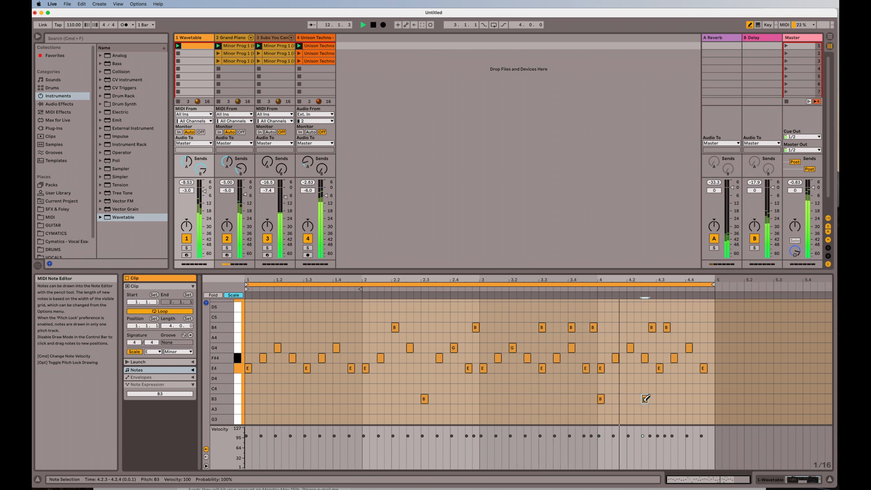
pyautogui.click(601, 347)
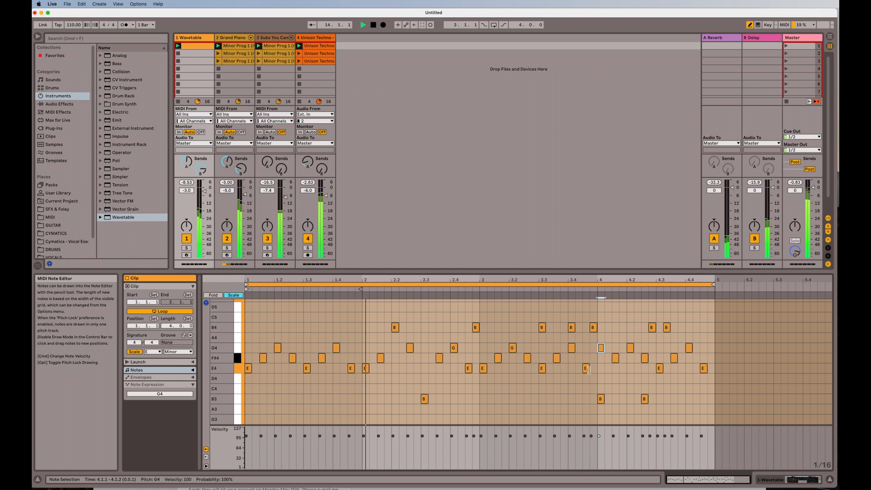
pyautogui.click(586, 338)
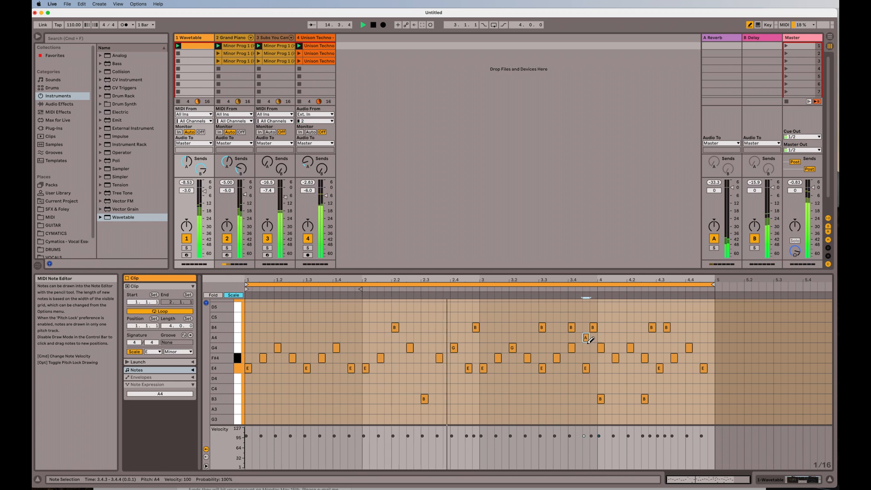
pyautogui.click(586, 368)
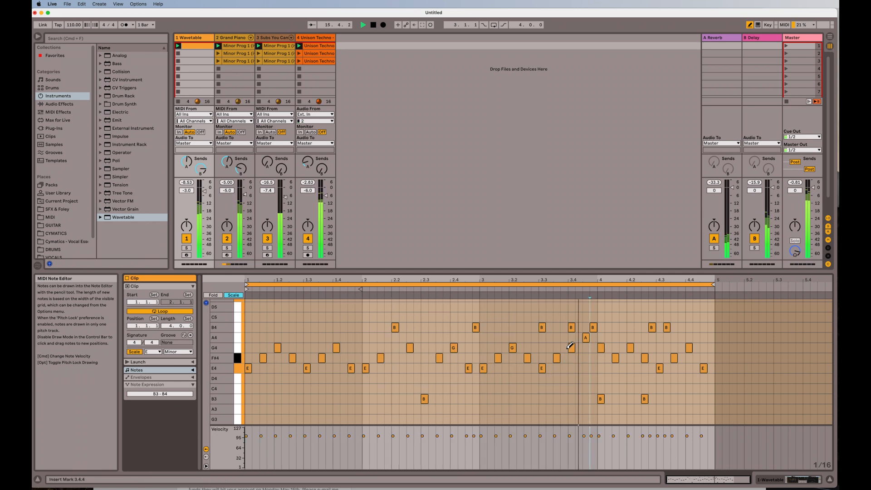
# Add sixteenth notes D5 at 4.3.4, B4 at 4.4.2 and G4 at 4.4.4 to the end of the melody.
pyautogui.click(681, 317)
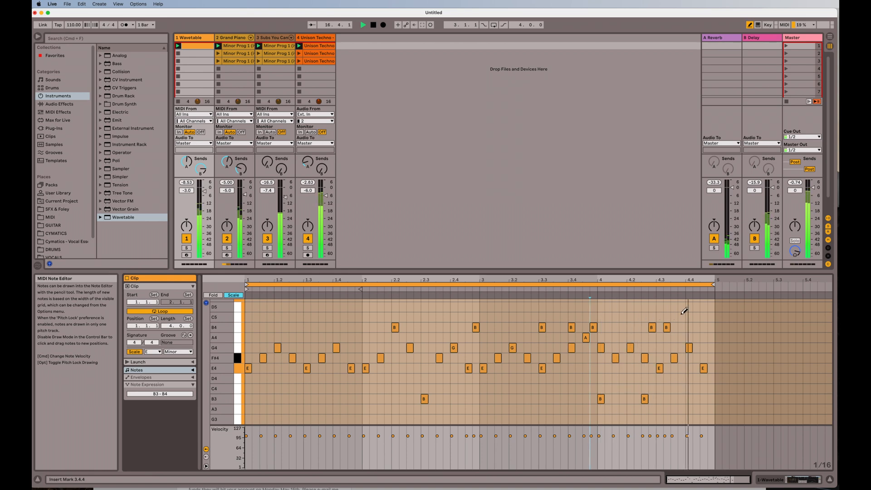
pyautogui.click(682, 307)
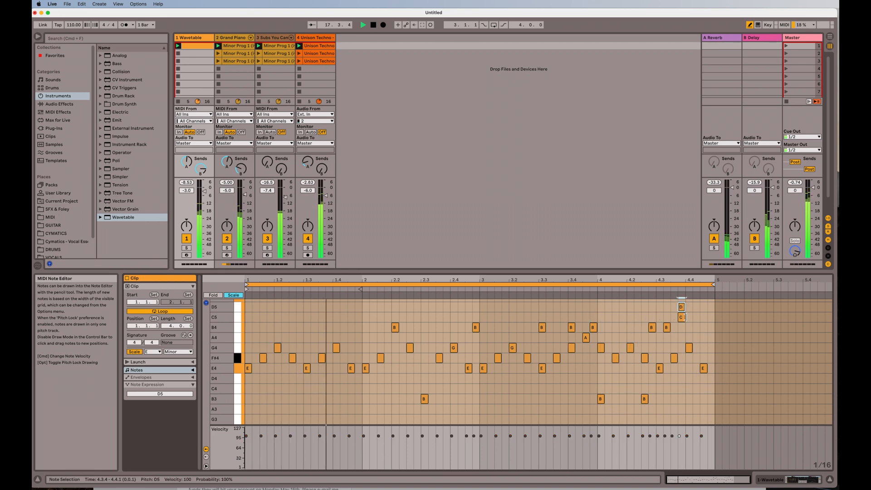
pyautogui.click(682, 317)
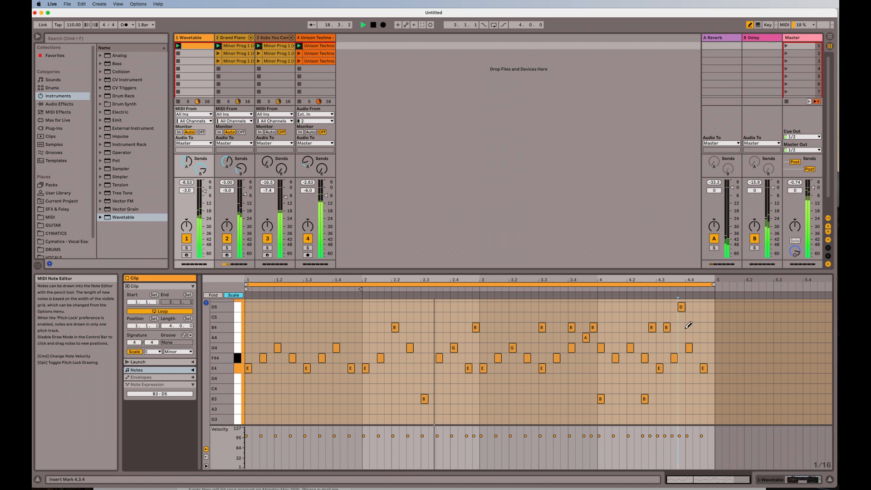
pyautogui.click(697, 317)
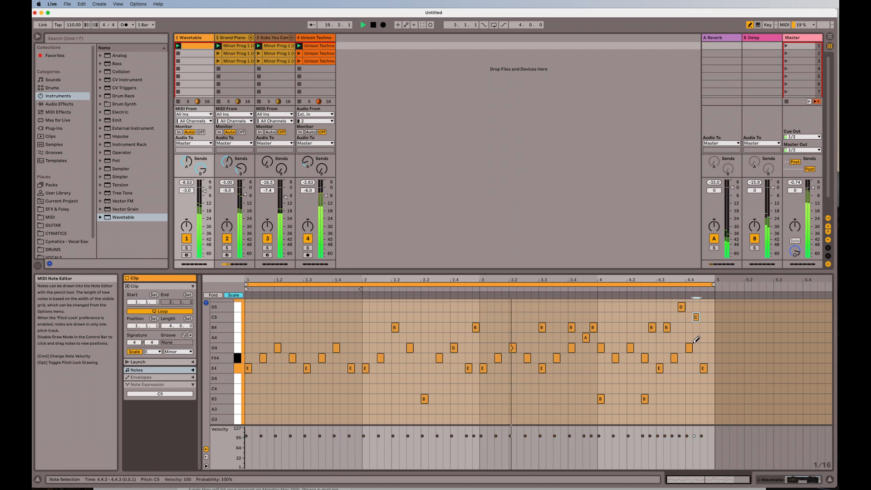
pyautogui.click(697, 317)
pyautogui.click(696, 327)
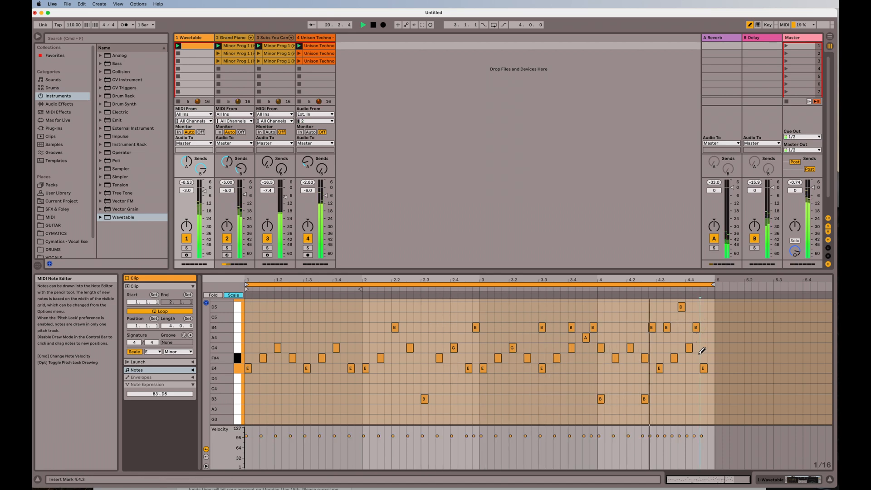
pyautogui.click(711, 348)
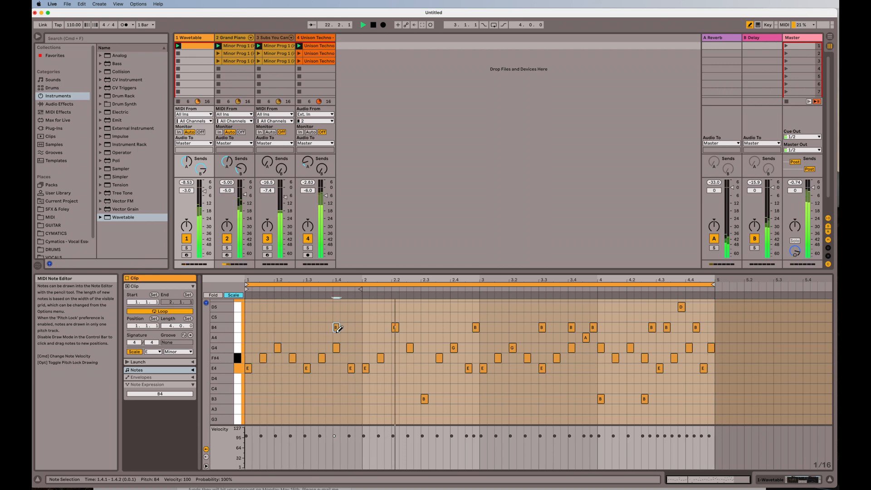
# Replace the G4 at 1.4.1 with B4 and the B4 at 3.4.1 with D5.
pyautogui.click(337, 328)
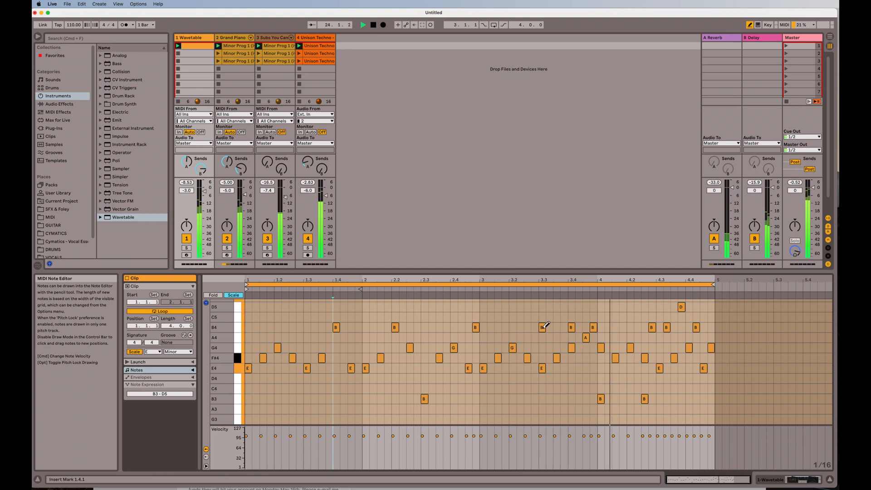
pyautogui.click(571, 307)
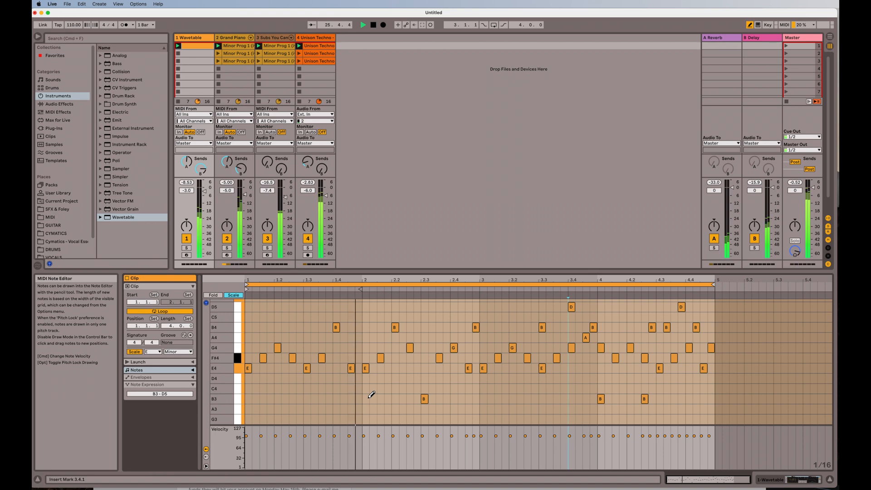
pyautogui.click(424, 399)
pyautogui.click(425, 390)
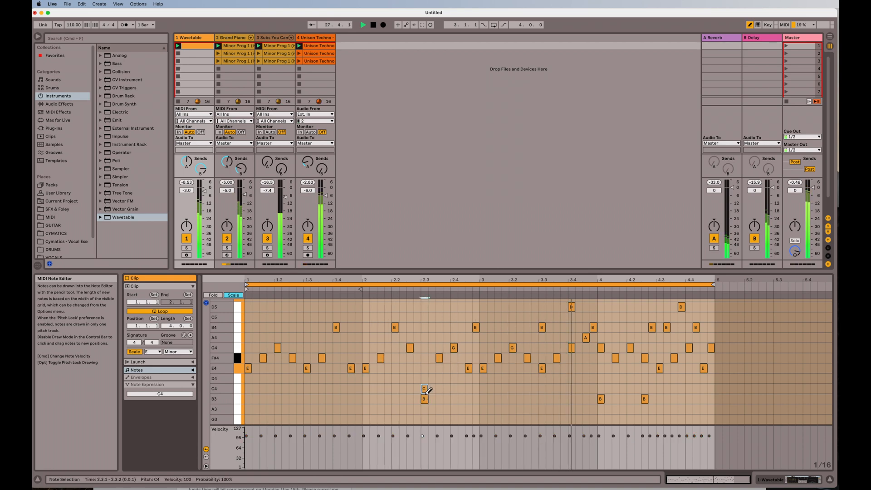
pyautogui.click(424, 389)
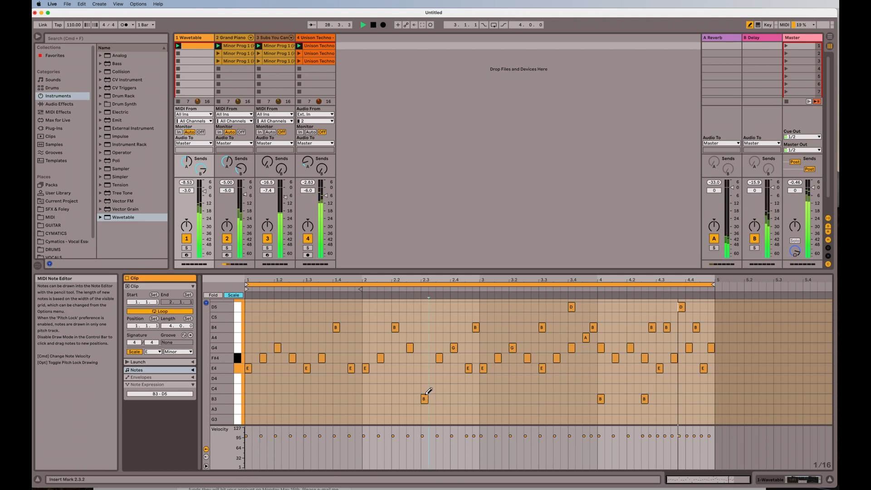
# Add a C4 at 4.2.4, and remove the F#4 at 4.2.3 and the B4 at 4.2.4.
pyautogui.click(653, 389)
pyautogui.click(647, 358)
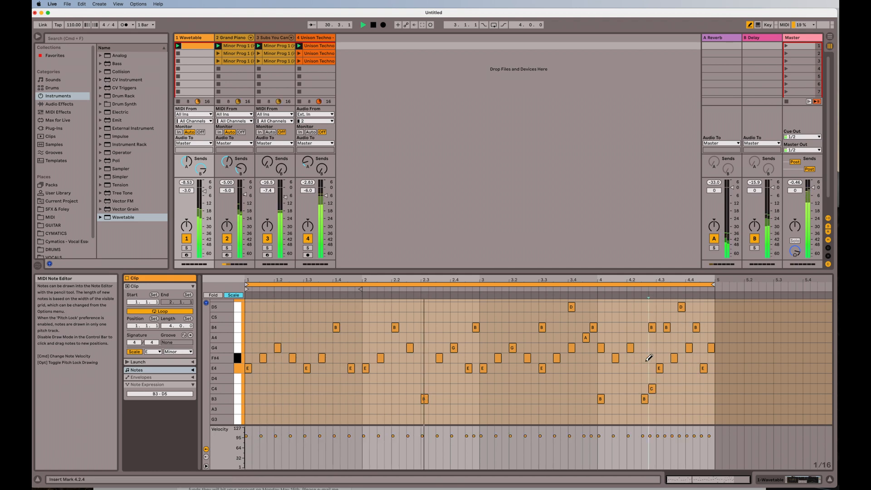
pyautogui.click(653, 328)
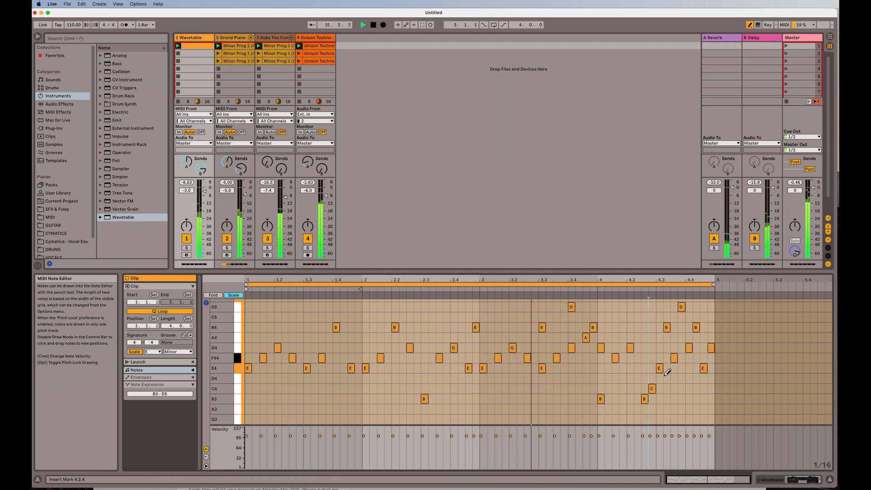
# Replace the B3 at 2.3.1 with G3 after trying D4, E4 and A3 in its place, and stop playback.
pyautogui.scroll(3, 667, 354)
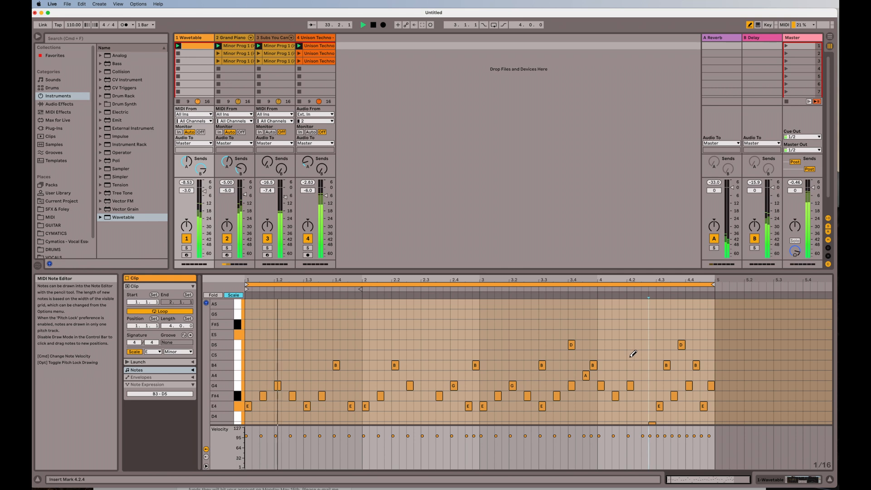
pyautogui.scroll(-3, 432, 320)
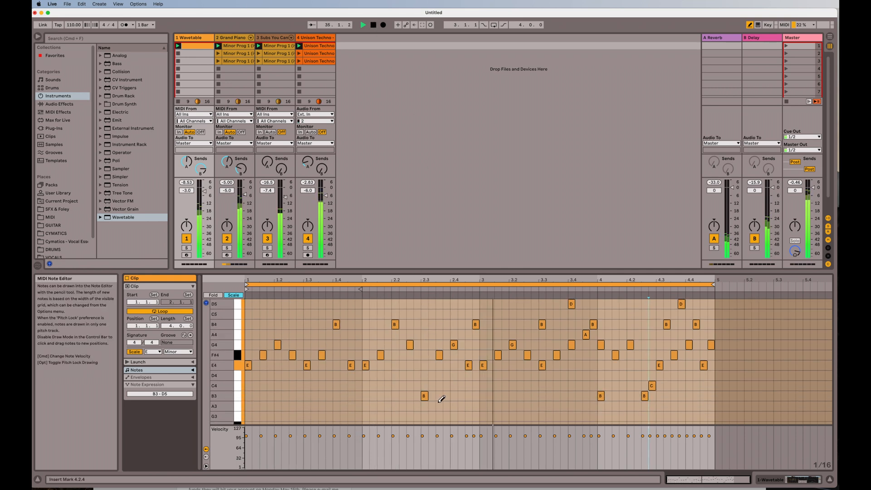
pyautogui.click(424, 396)
pyautogui.click(424, 375)
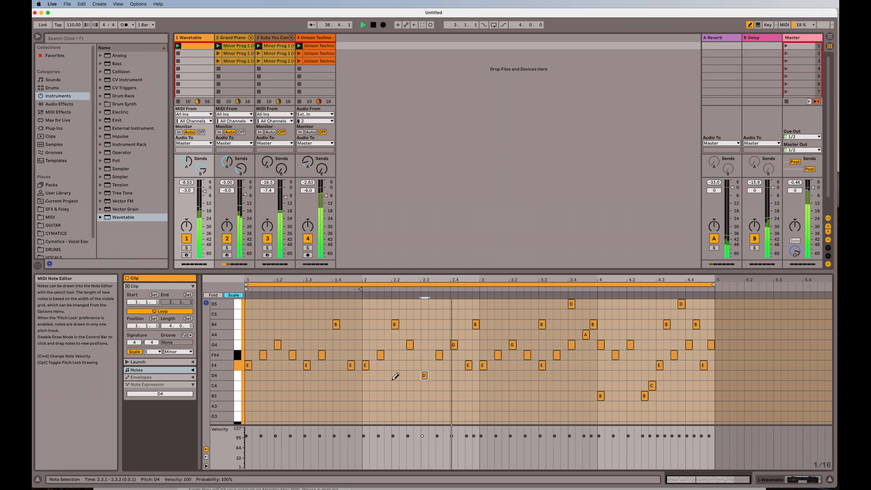
pyautogui.click(425, 375)
pyautogui.click(426, 365)
pyautogui.click(426, 396)
pyautogui.click(425, 407)
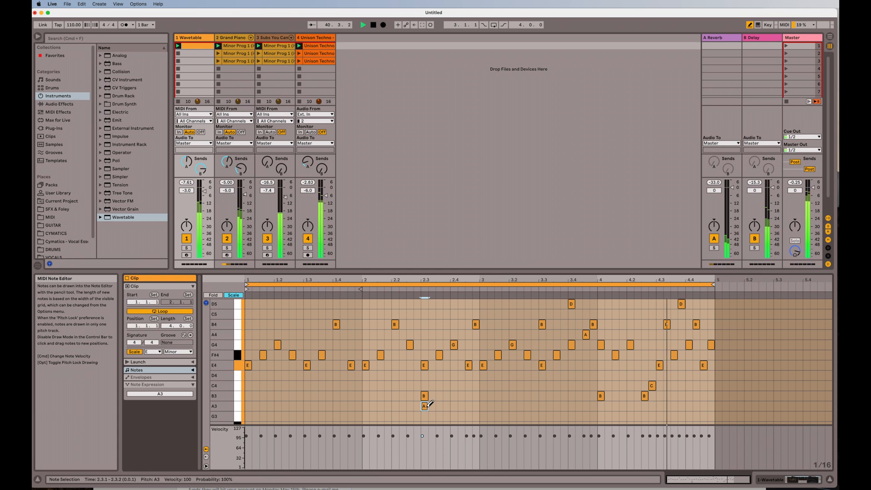
pyautogui.click(425, 416)
pyautogui.click(425, 407)
pyautogui.click(425, 396)
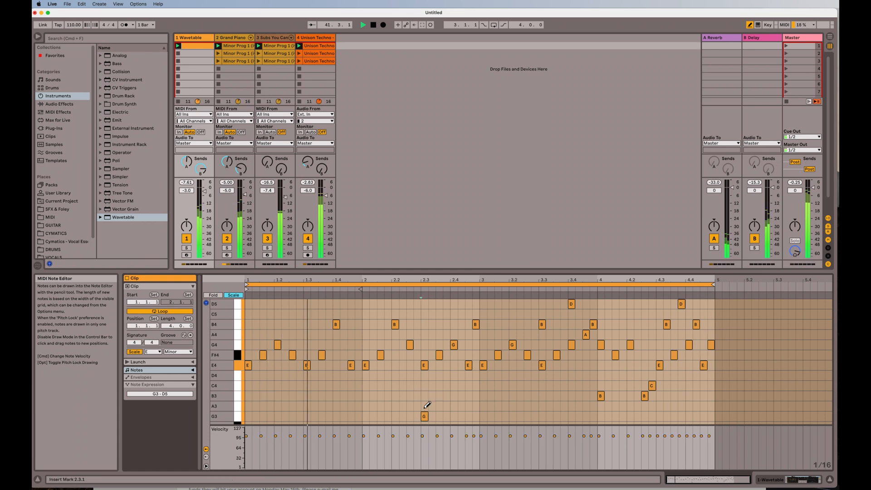
pyautogui.click(429, 366)
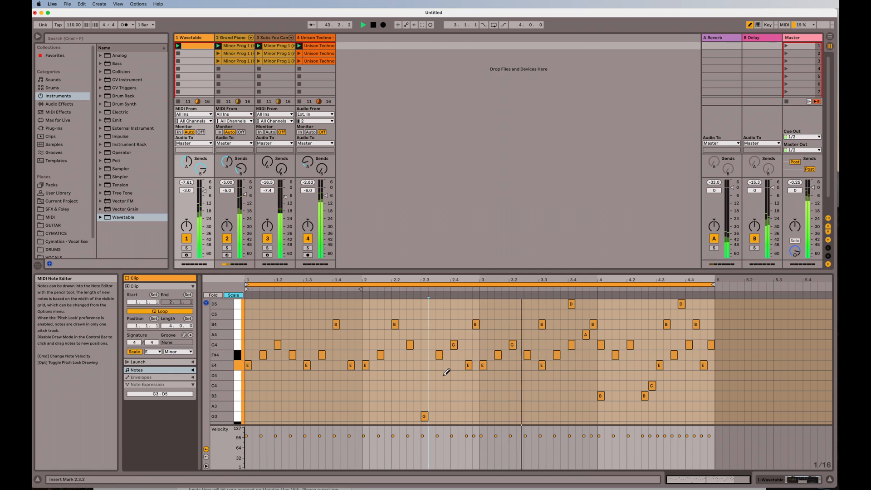
pyautogui.scroll(2, 512, 358)
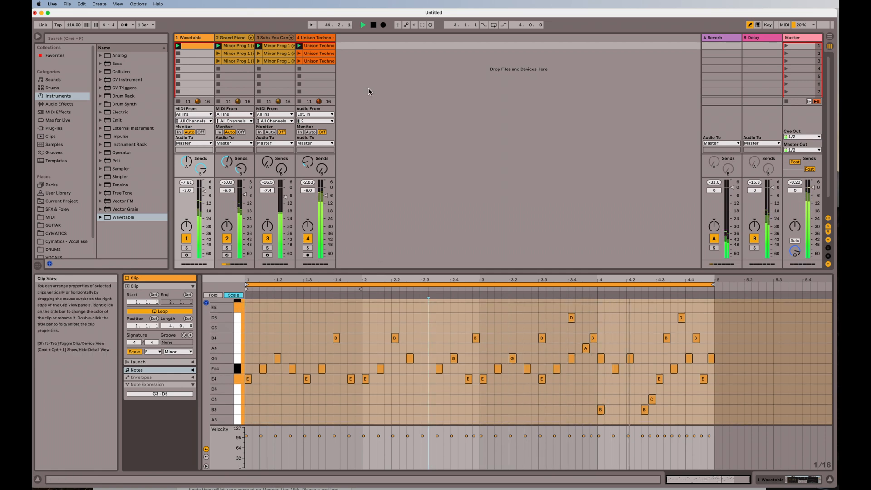
pyautogui.click(373, 26)
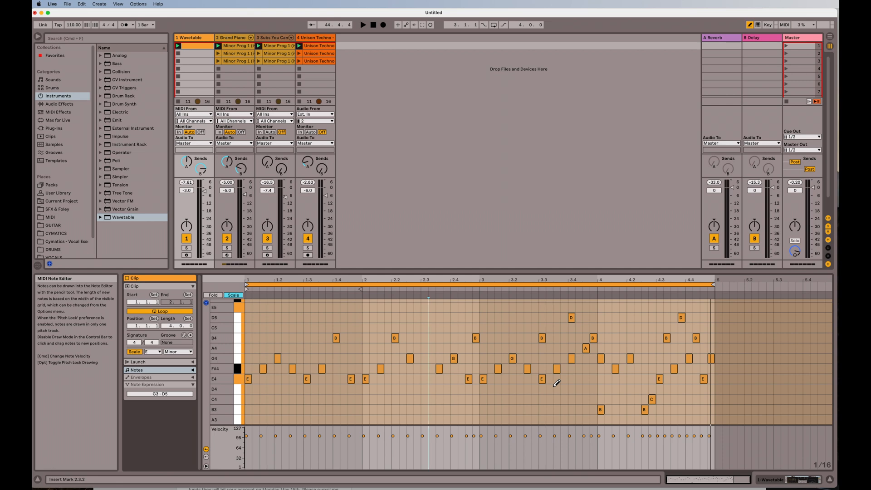
# Set the note grid to 1/8 and lengthen the G4 at 2.2.3 so it ends at 2.3.2.
pyautogui.rightClick(434, 326)
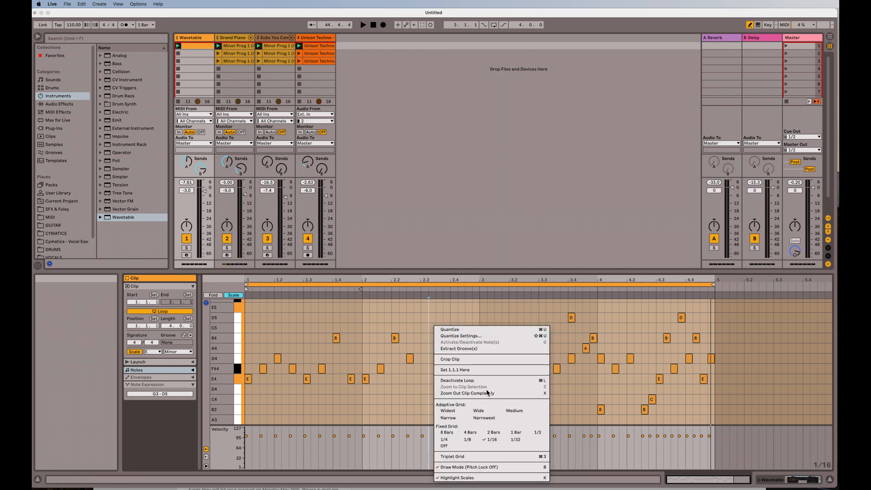
pyautogui.click(469, 440)
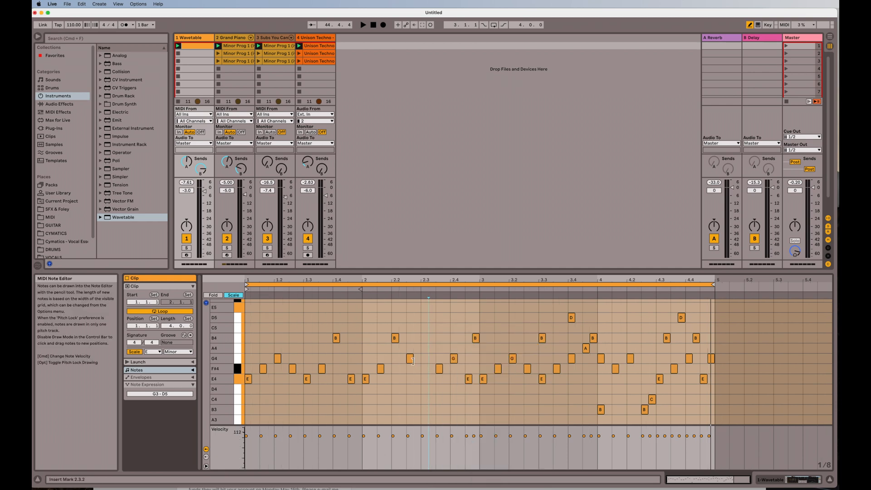
pyautogui.moveTo(413, 361)
pyautogui.mouseDown()
pyautogui.moveTo(436, 362)
pyautogui.moveTo(427, 362)
pyautogui.mouseUp()
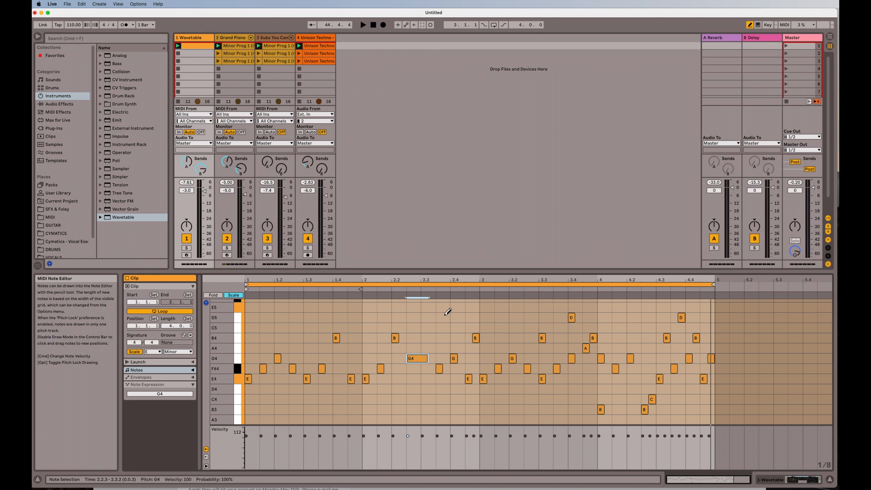
# Show all chromatic note rows in the editor for comparison, and restore the view limited to the E minor scale.
pyautogui.click(236, 298)
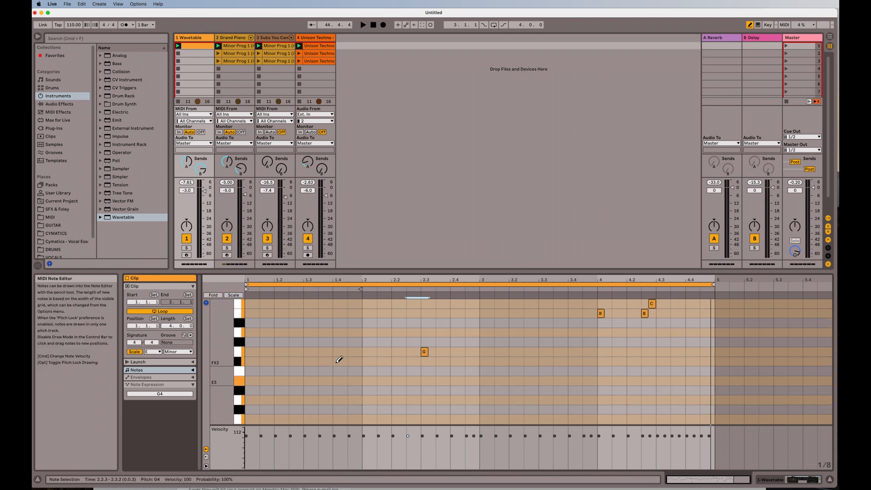
pyautogui.scroll(-1, 337, 360)
pyautogui.scroll(4, 339, 360)
pyautogui.scroll(5, 338, 360)
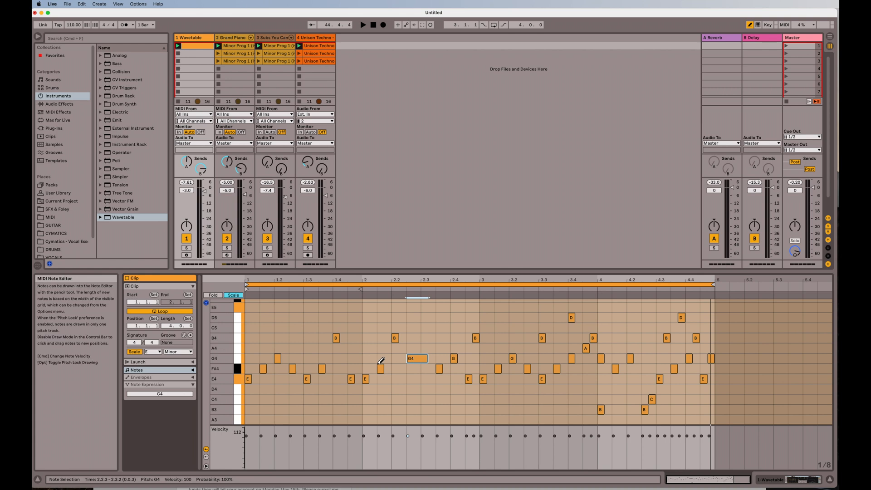
pyautogui.scroll(-2, 380, 360)
pyautogui.scroll(1, 380, 360)
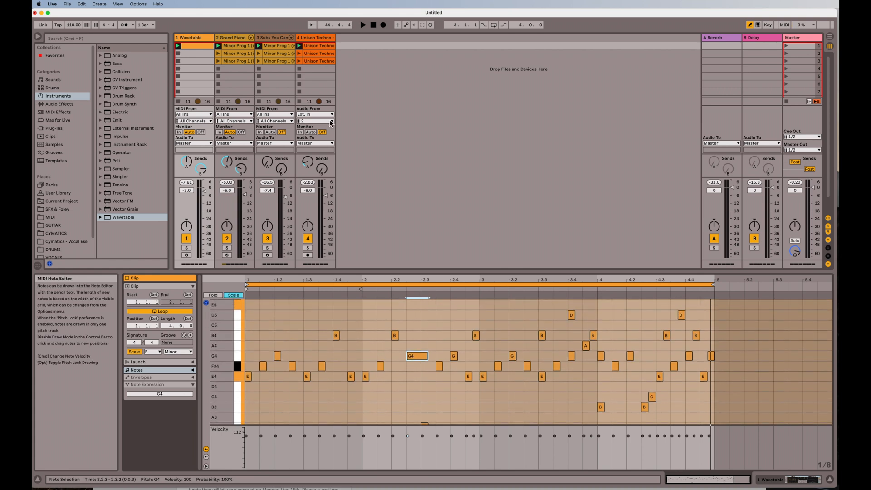
# Return the song to 1.1.1, play the four-bar melody with the backing clips, and stop playback.
pyautogui.click(374, 25)
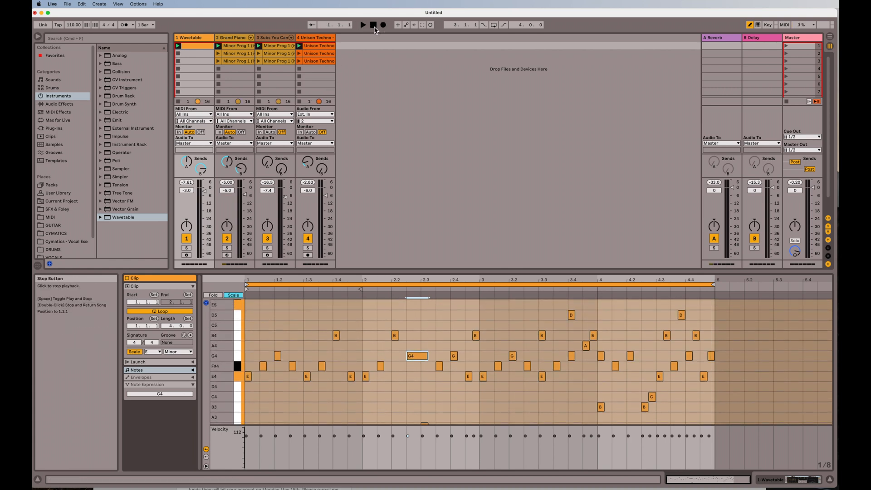
pyautogui.click(364, 26)
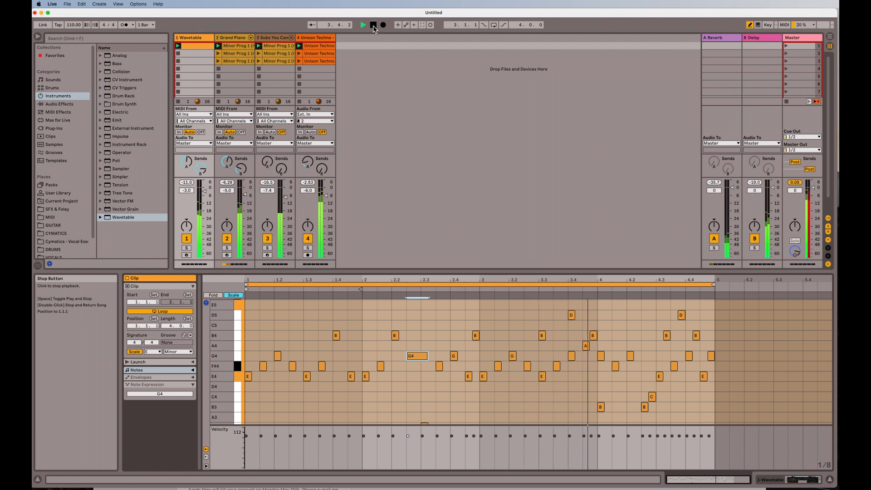
pyautogui.click(373, 26)
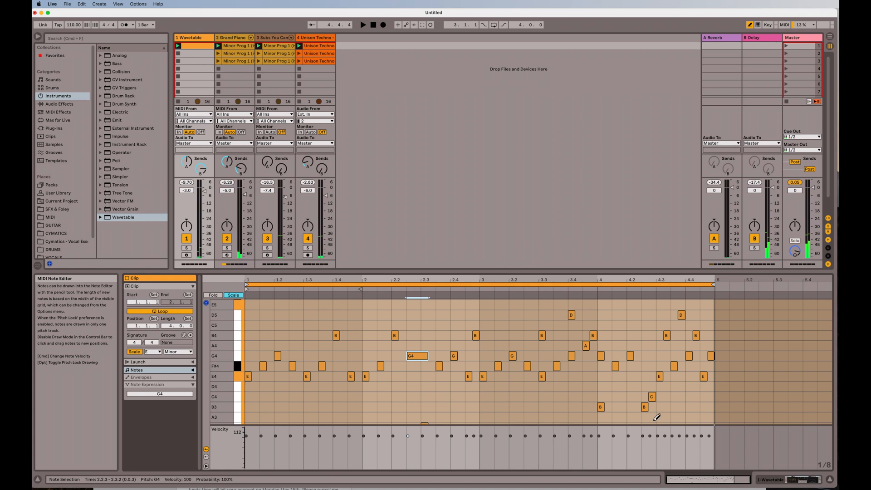